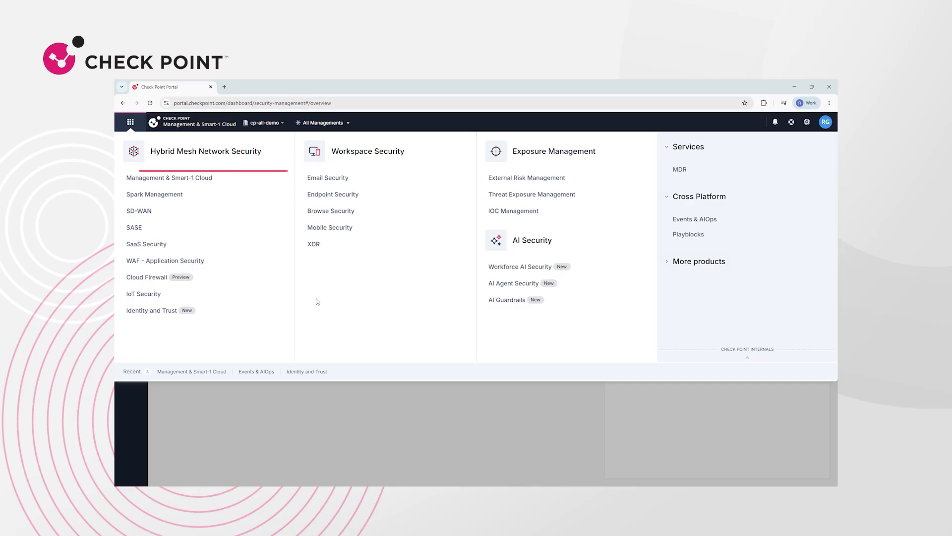
# Step: Open the Global HQ - Smart-1 Cloud management and go to the Policy Auditor of Corporate_Policy
pyautogui.click(193, 181)
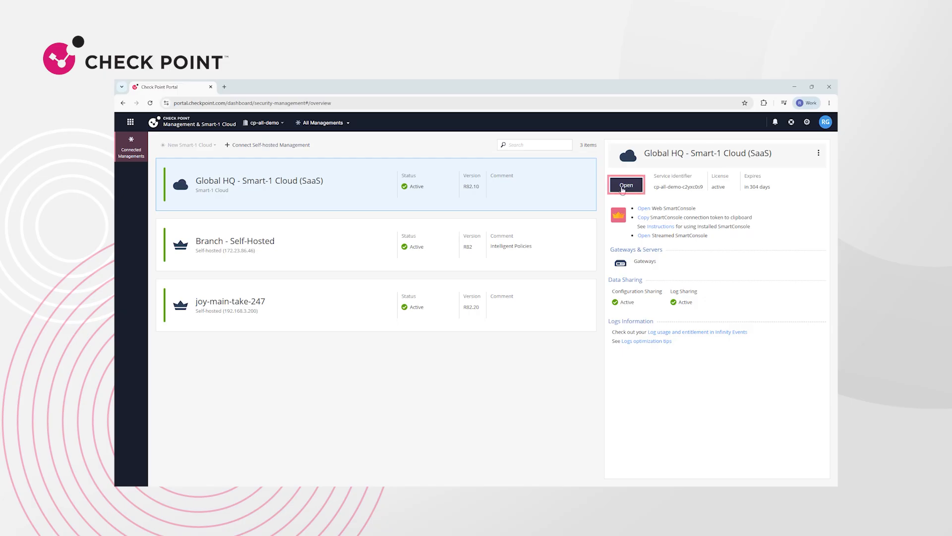
pyautogui.click(625, 185)
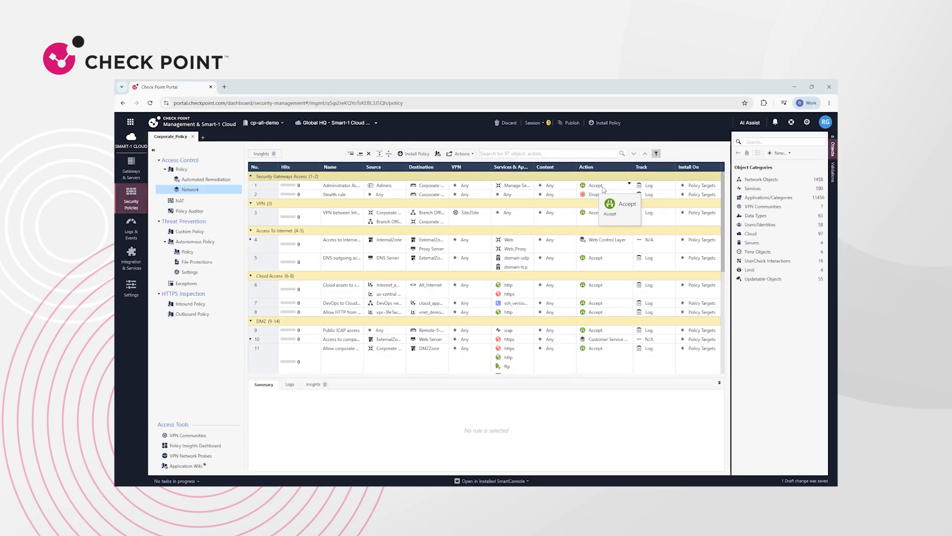
pyautogui.click(194, 214)
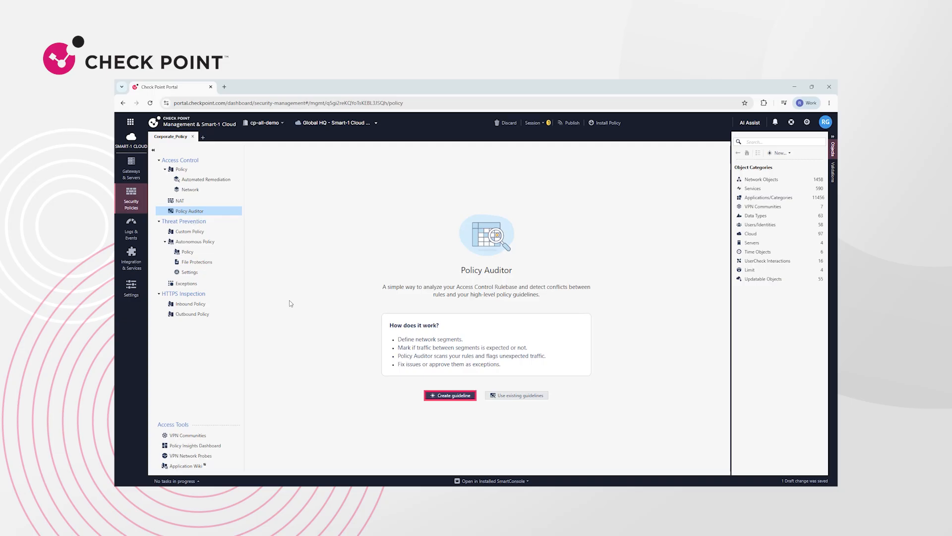
# Step: Create a policy guideline named Test234 with the A10 DX IPList-AIFWDemo and A10-DX-Europe-IPList-AIFWDemo groups as segments
pyautogui.click(452, 397)
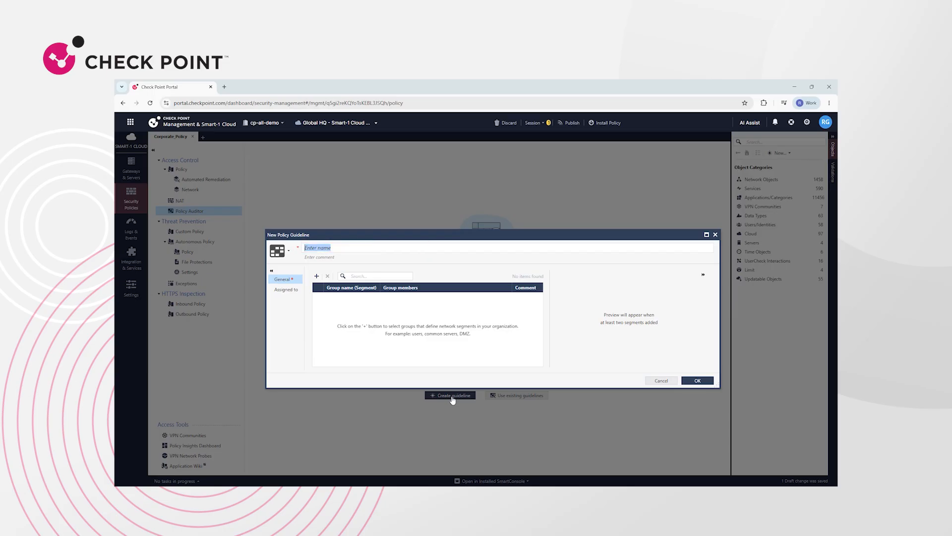
pyautogui.write('Test234')
pyautogui.click(316, 279)
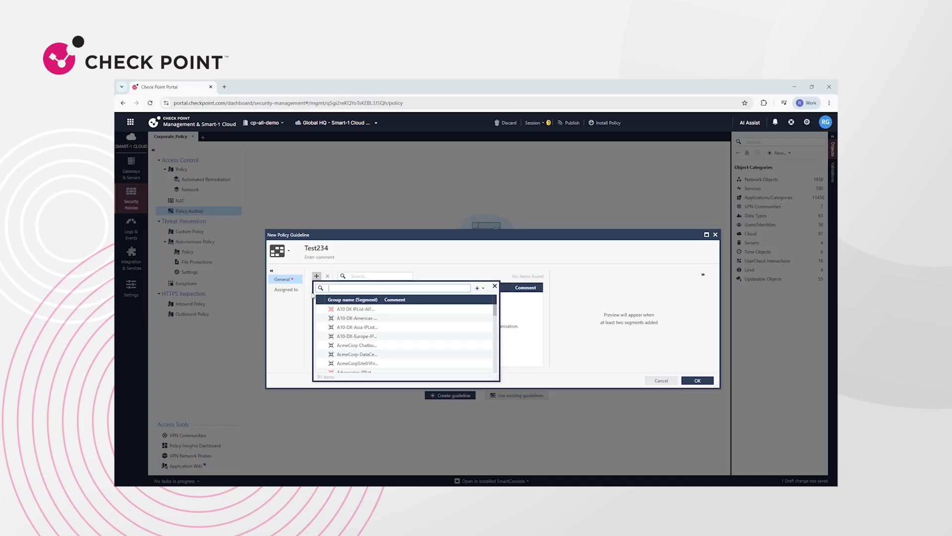
pyautogui.click(321, 309)
pyautogui.click(323, 336)
pyautogui.scroll(-3, 324, 336)
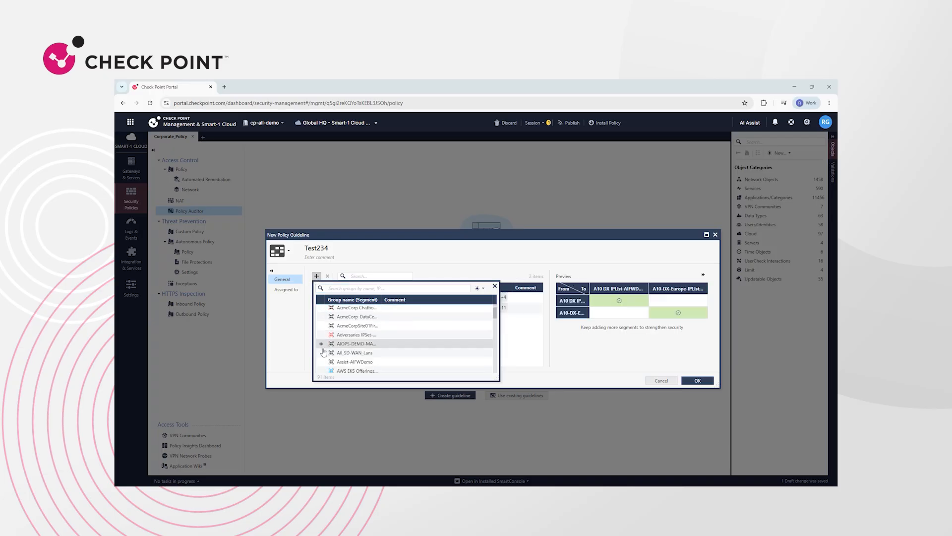
# Step: Add the Cloudflare-AIFWDemo, Branch Offices, Data_Center_GW_eth1, export_issue_cluster and FWs_External groups as segments
pyautogui.click(322, 342)
pyautogui.click(323, 333)
pyautogui.scroll(-1, 321, 352)
pyautogui.scroll(-1, 322, 353)
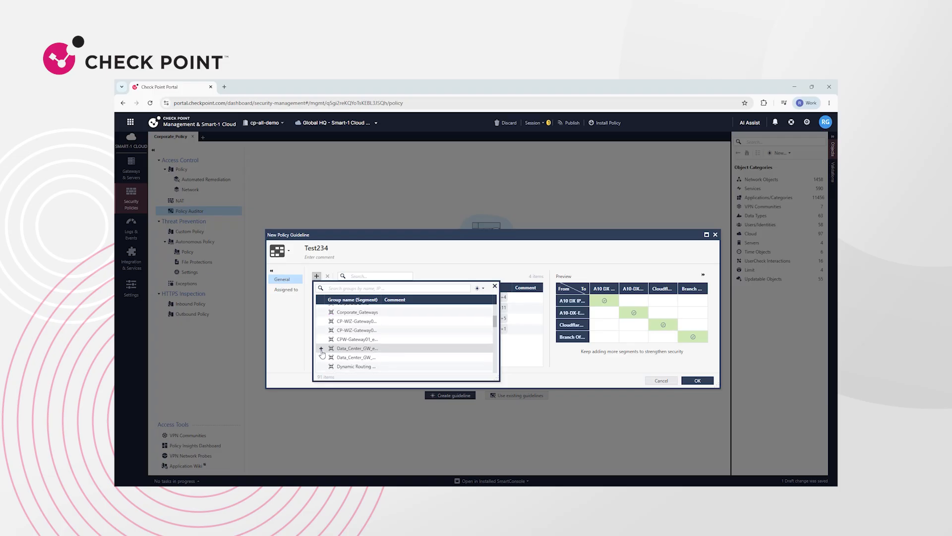
pyautogui.click(322, 350)
pyautogui.scroll(-1, 322, 350)
pyautogui.click(322, 348)
pyautogui.scroll(-1, 323, 347)
pyautogui.click(323, 339)
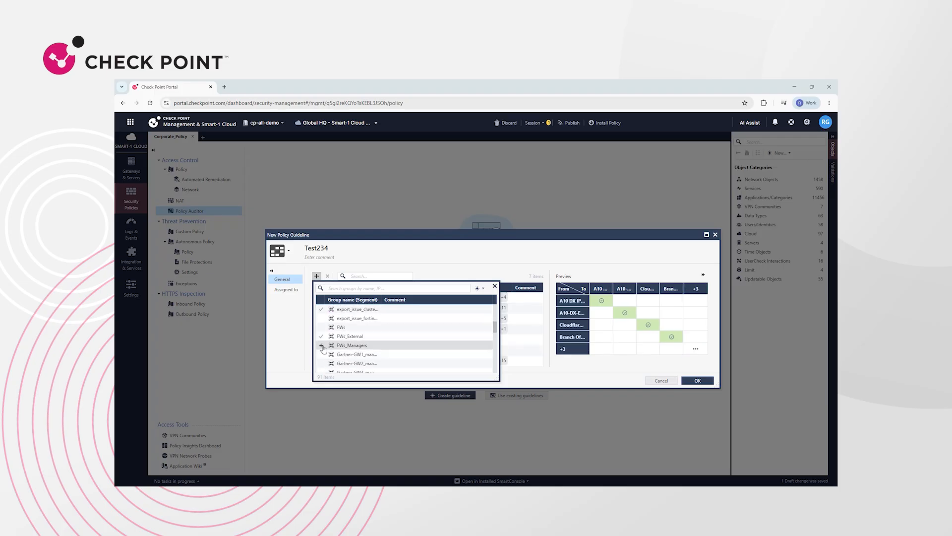
# Step: Add the GRP-SRV-Directory and Internal Networks groups as segments and review the guideline's segment list
pyautogui.scroll(-1, 323, 348)
pyautogui.click(323, 353)
pyautogui.scroll(-1, 323, 355)
pyautogui.click(324, 360)
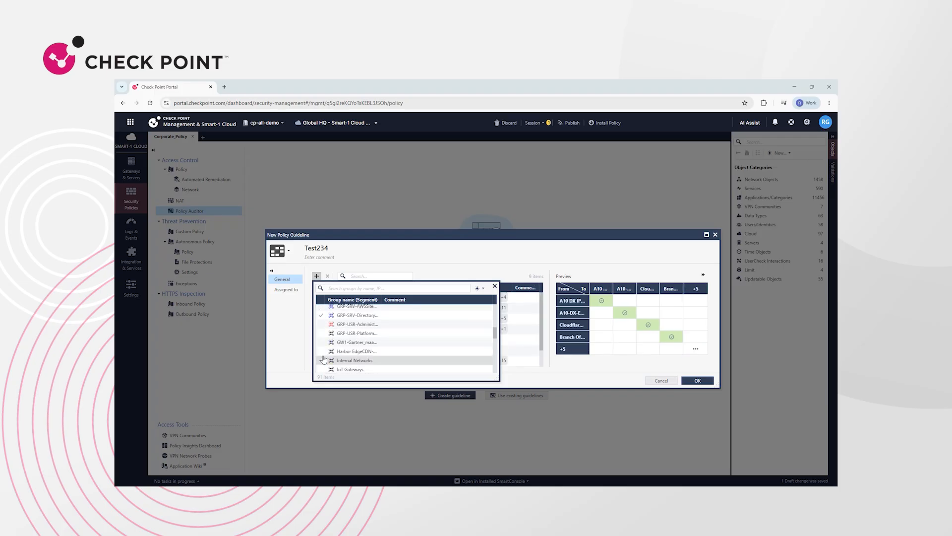
pyautogui.click(297, 296)
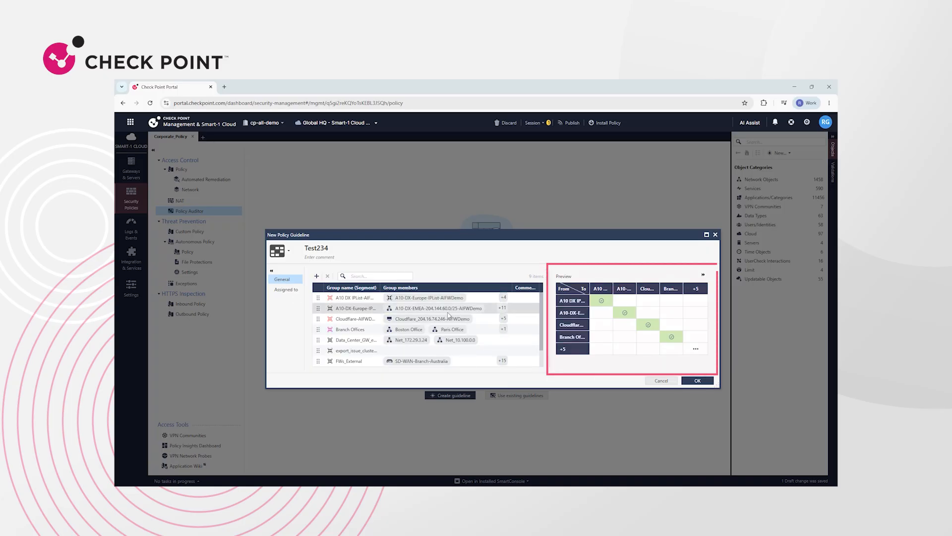
pyautogui.scroll(-1, 538, 311)
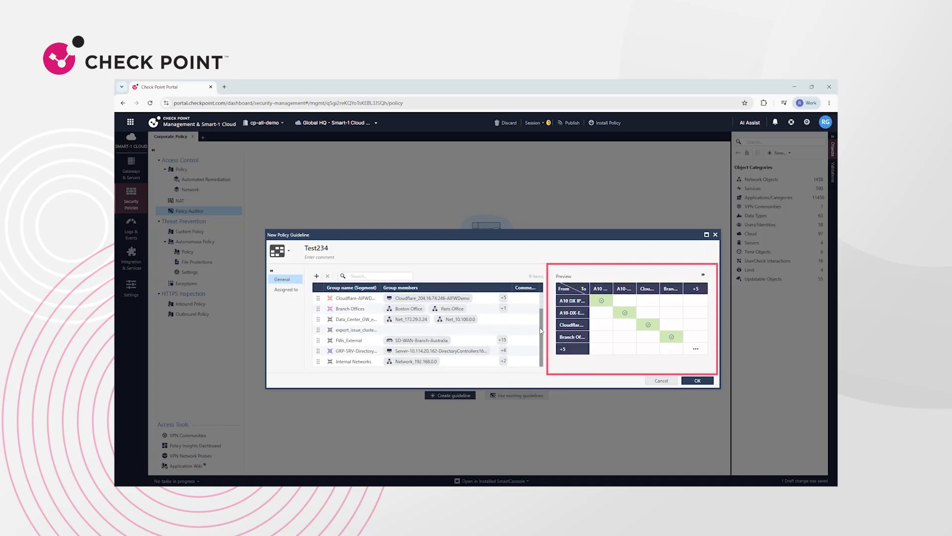
pyautogui.scroll(1, 543, 313)
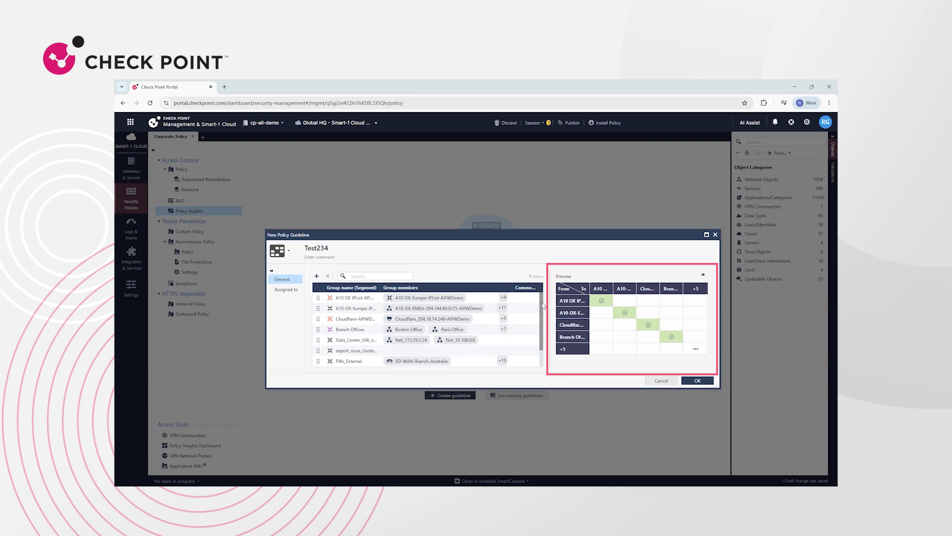
# Step: Assign the guideline also to the IoT-Policy Network and AIOPS_Policy Network layers, save it and dismiss the introduction
pyautogui.click(298, 290)
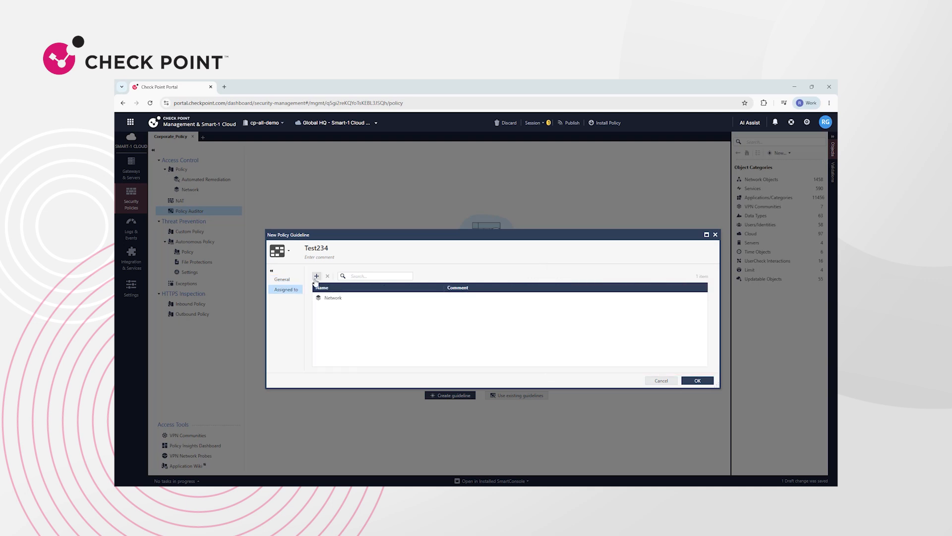
pyautogui.click(316, 276)
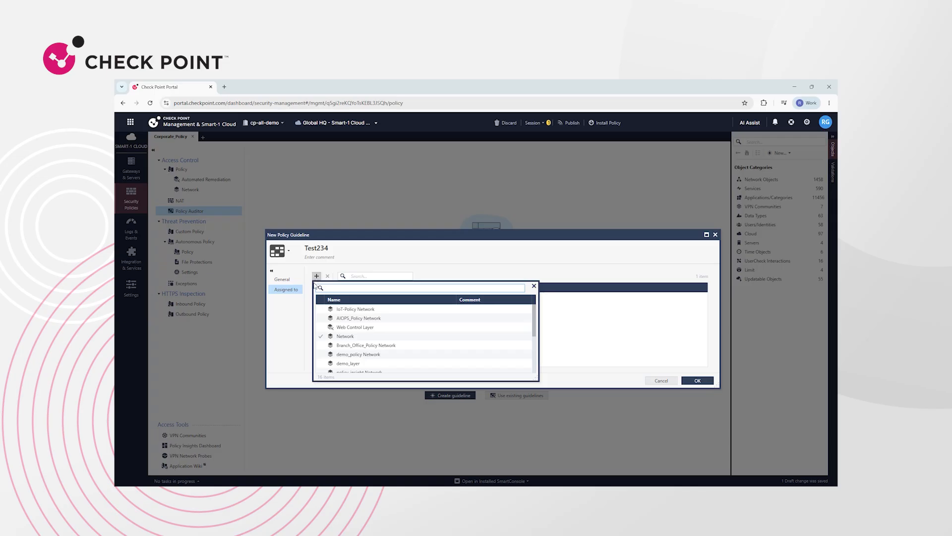
pyautogui.click(320, 310)
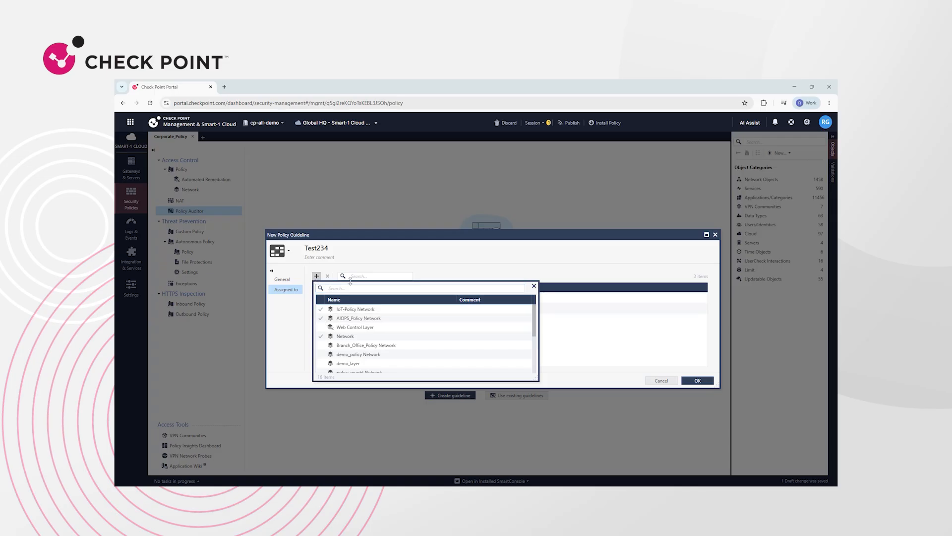
pyautogui.click(368, 268)
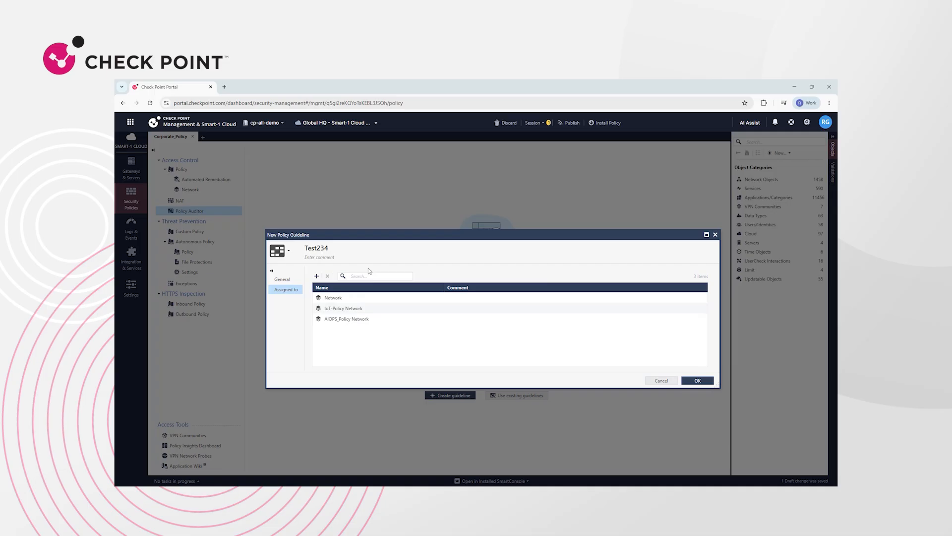
pyautogui.click(367, 298)
pyautogui.click(373, 309)
pyautogui.click(376, 319)
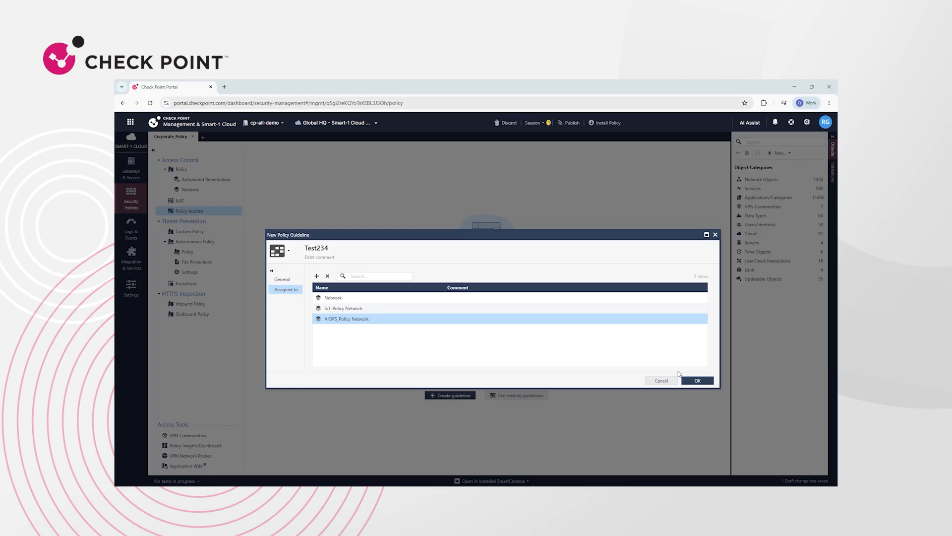
pyautogui.click(695, 381)
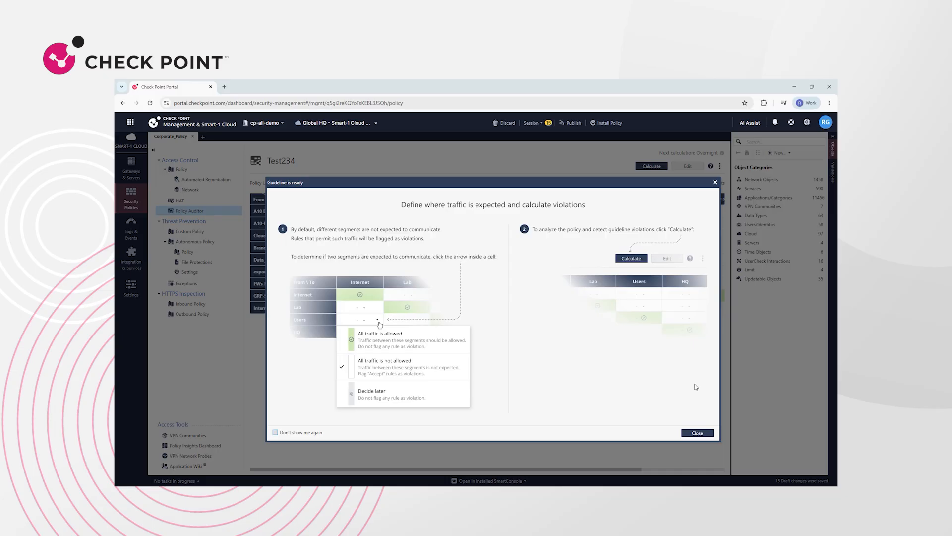
pyautogui.click(697, 433)
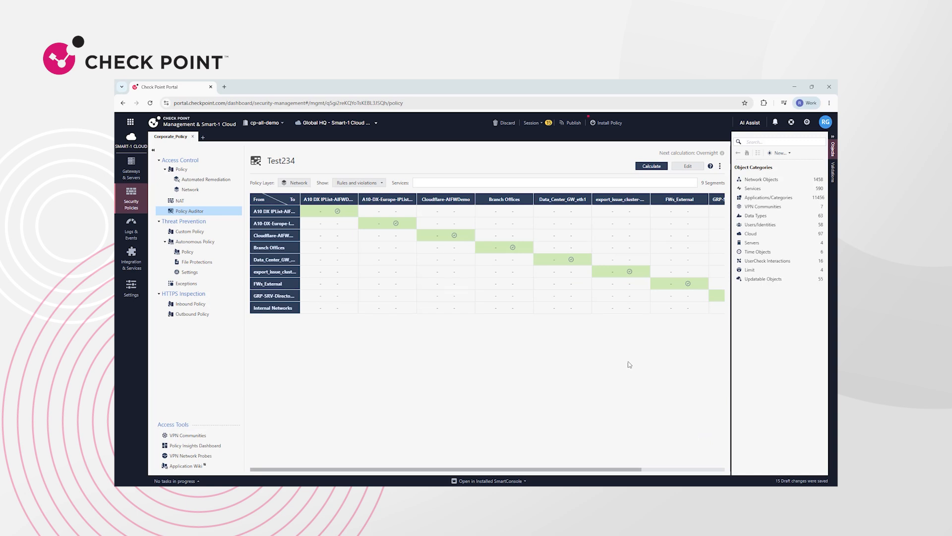
# Step: Publish the new guideline and calculate its violations against the Network layer
pyautogui.click(574, 123)
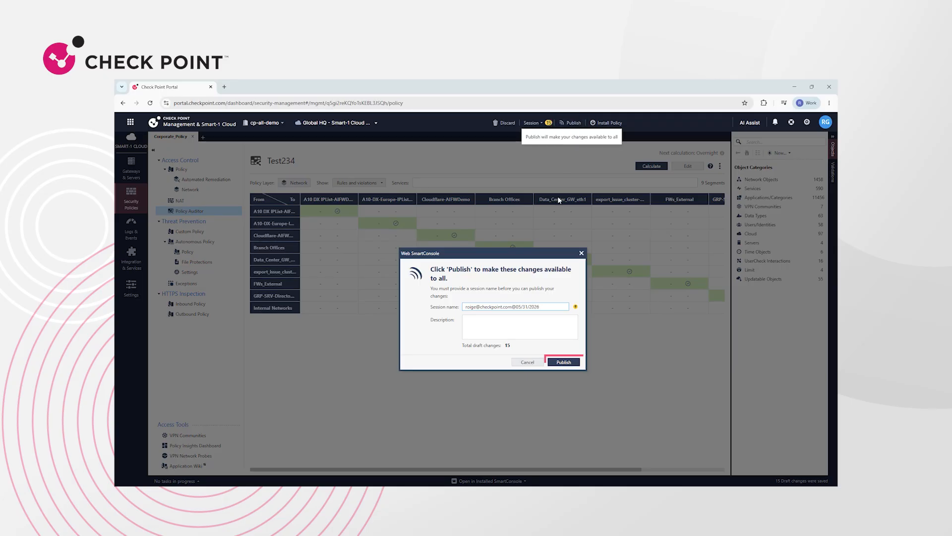
pyautogui.click(562, 362)
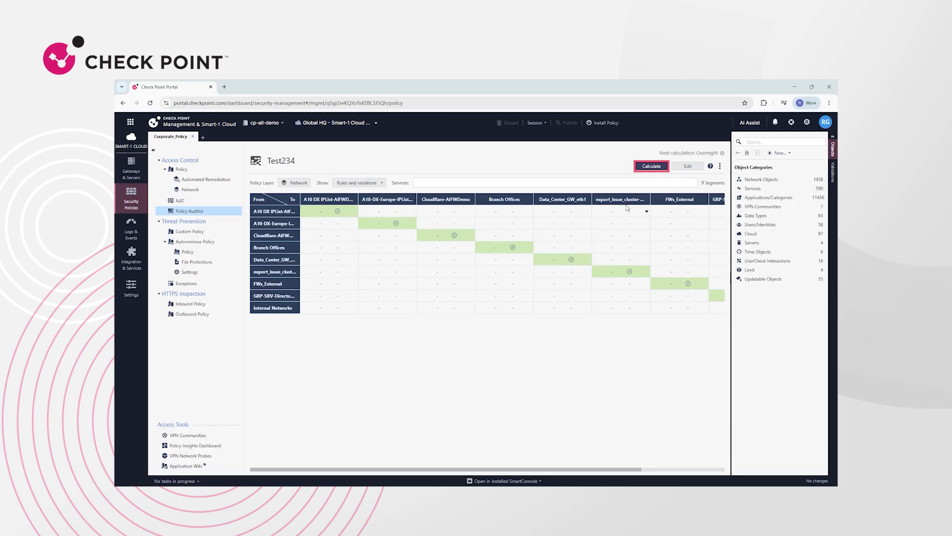
pyautogui.click(652, 167)
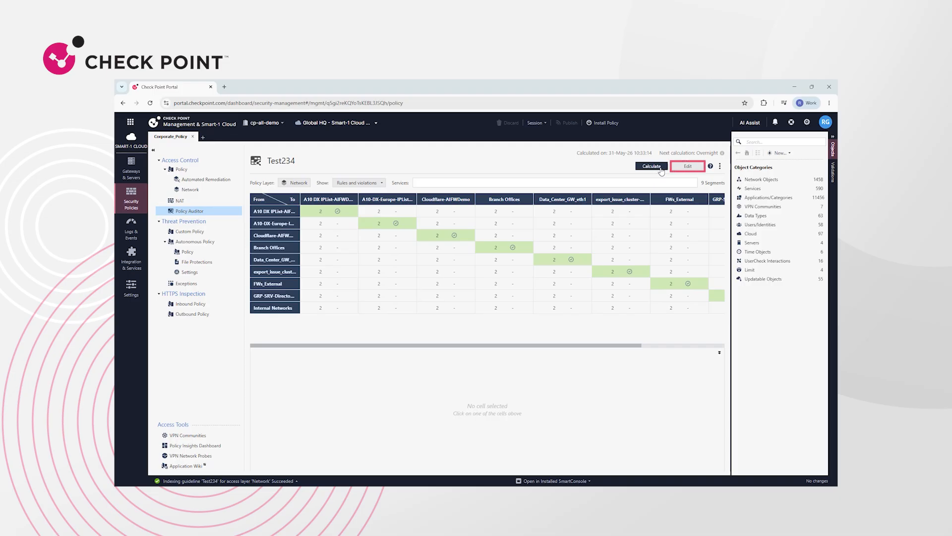
# Step: Edit the Test234 guideline to add the A10-DX-Americas segment and remove the A10-DX-Europe-IPList-AIFWDemo segment
pyautogui.click(675, 169)
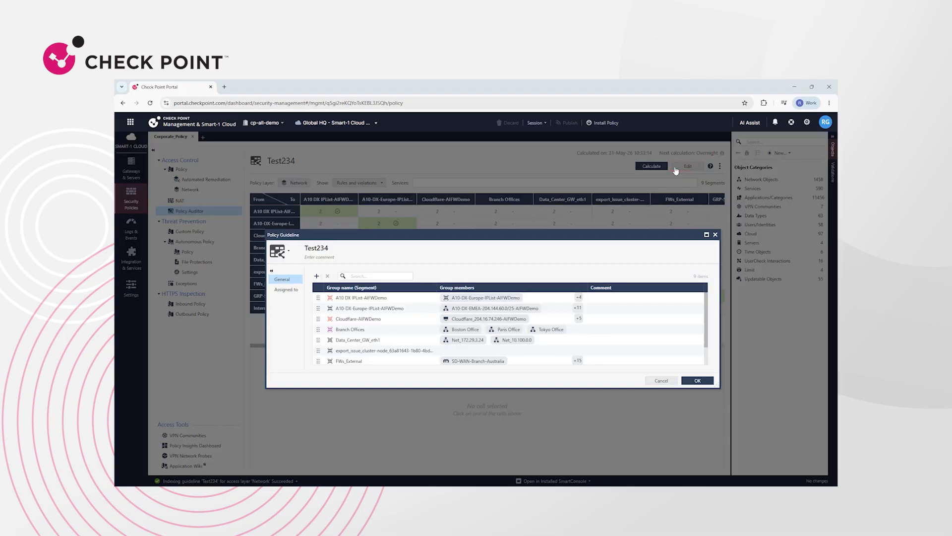
pyautogui.click(317, 276)
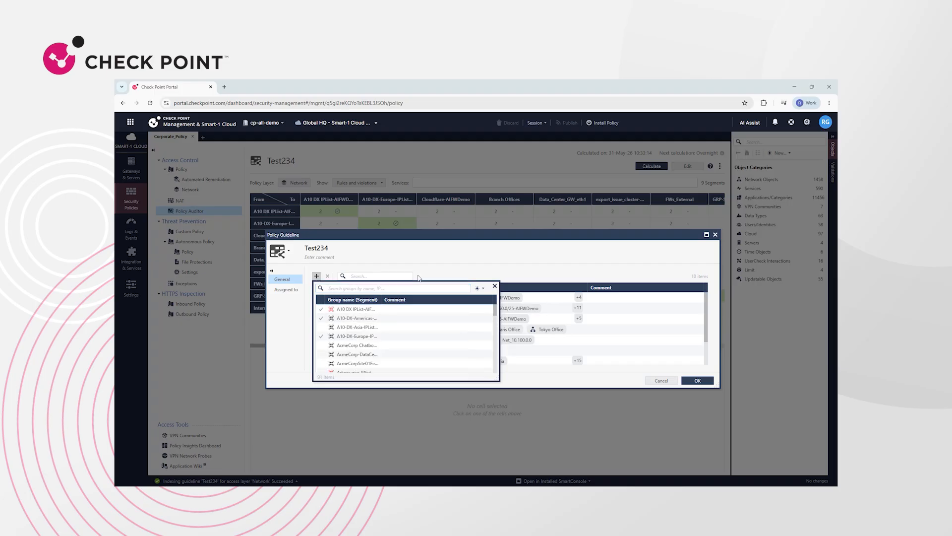
pyautogui.moveTo(364, 310)
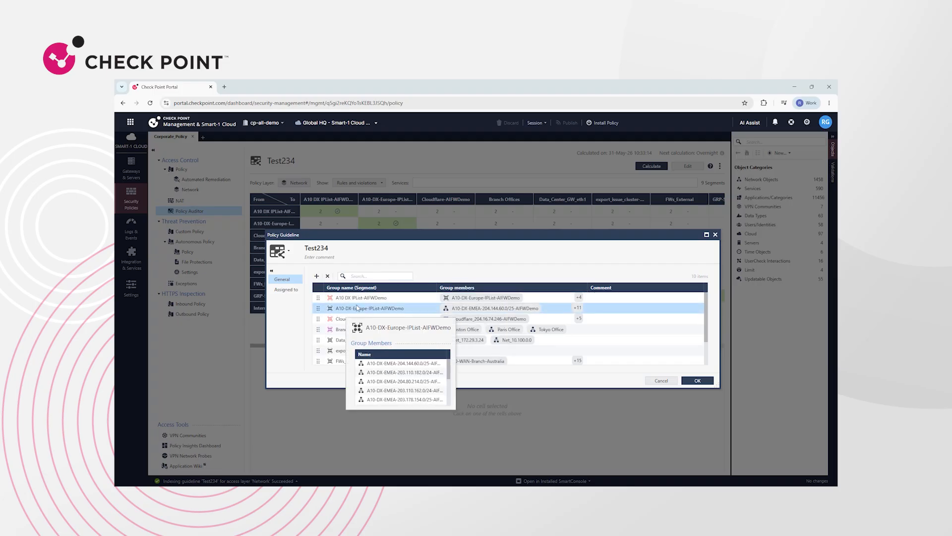
pyautogui.click(327, 275)
pyautogui.click(697, 381)
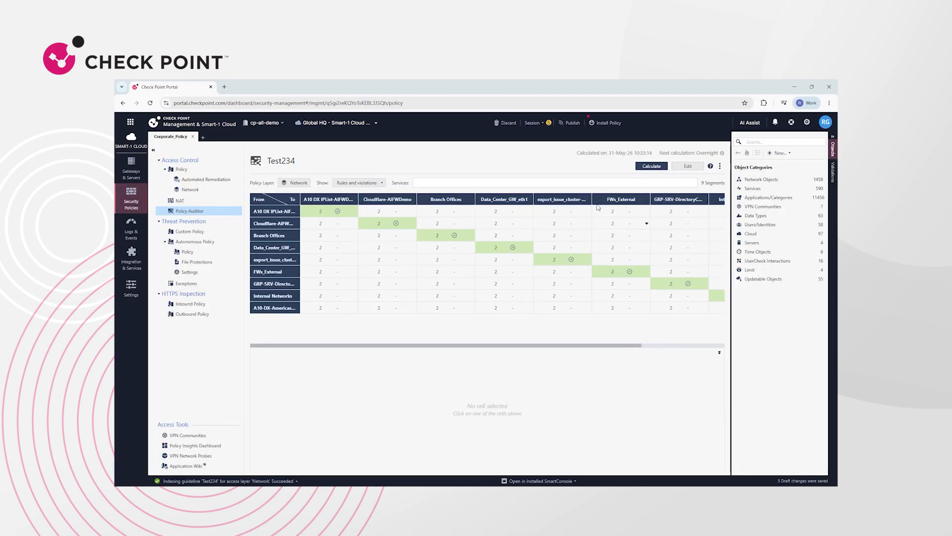
# Step: Publish the edited segment list and recalculate the guideline's violations
pyautogui.click(571, 123)
pyautogui.click(568, 362)
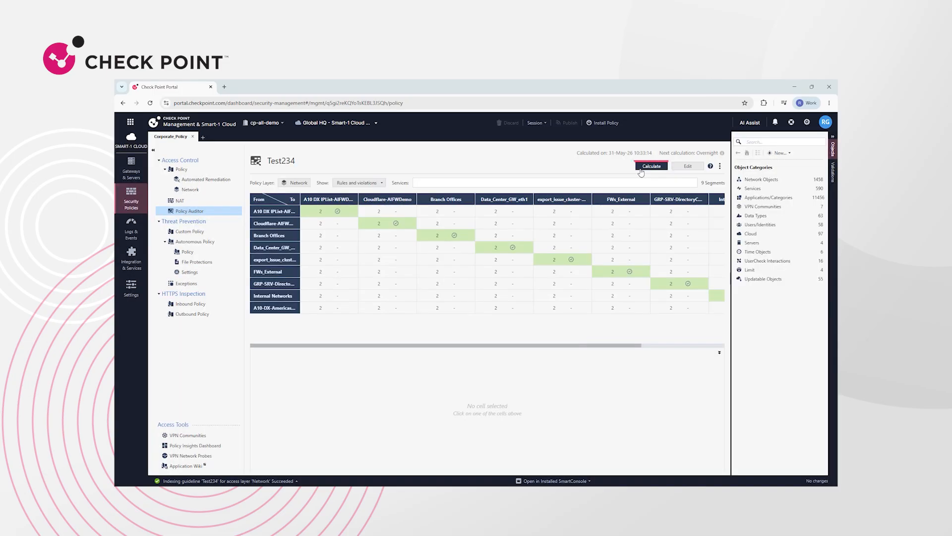
pyautogui.click(641, 171)
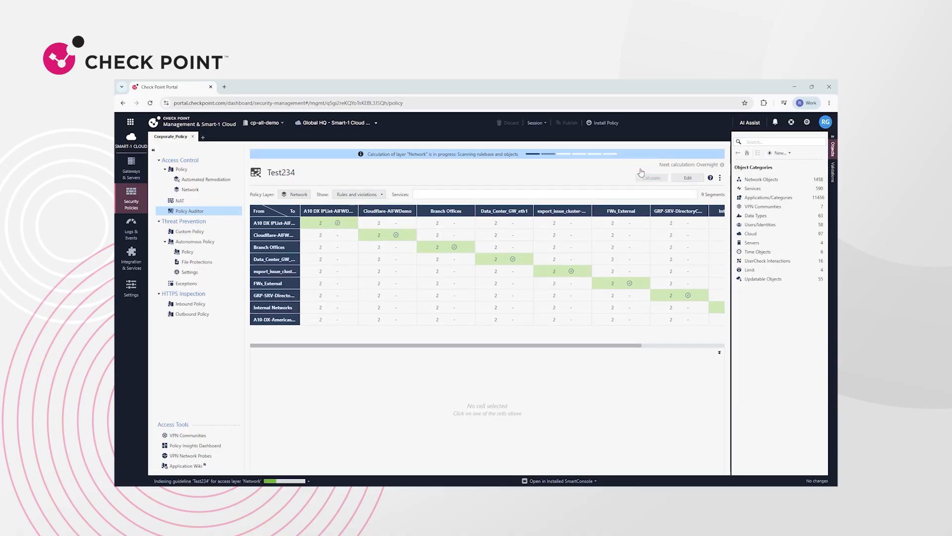
# Step: Delete the Test234 guideline from all layers that use it
pyautogui.click(720, 167)
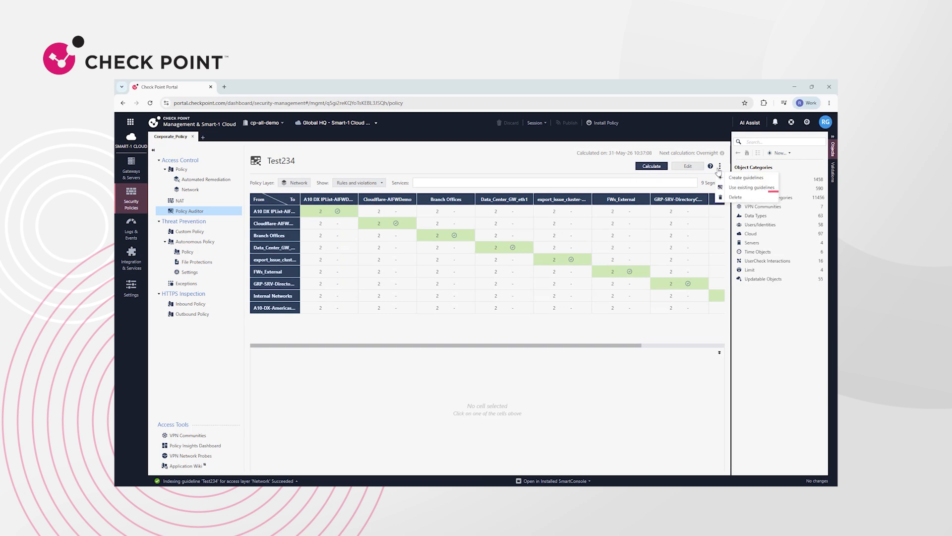
pyautogui.click(733, 198)
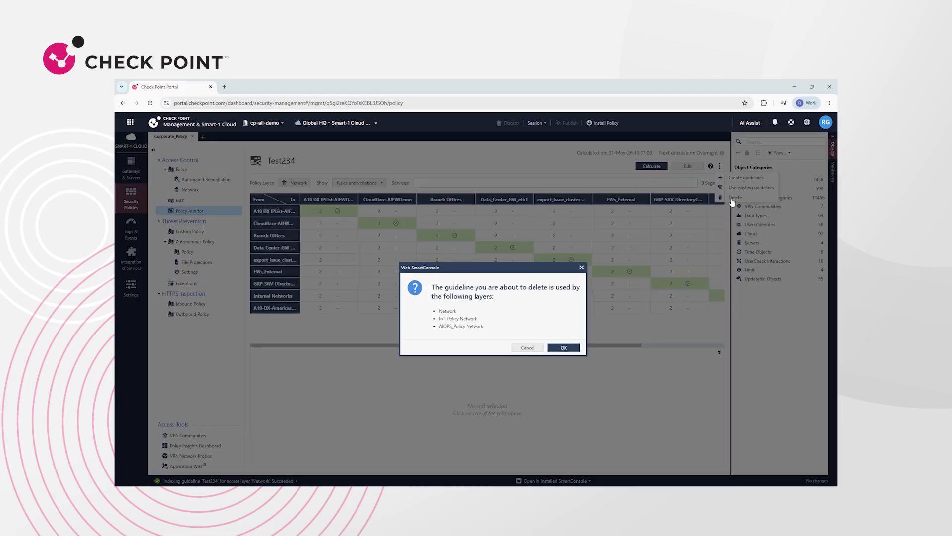
pyautogui.click(563, 348)
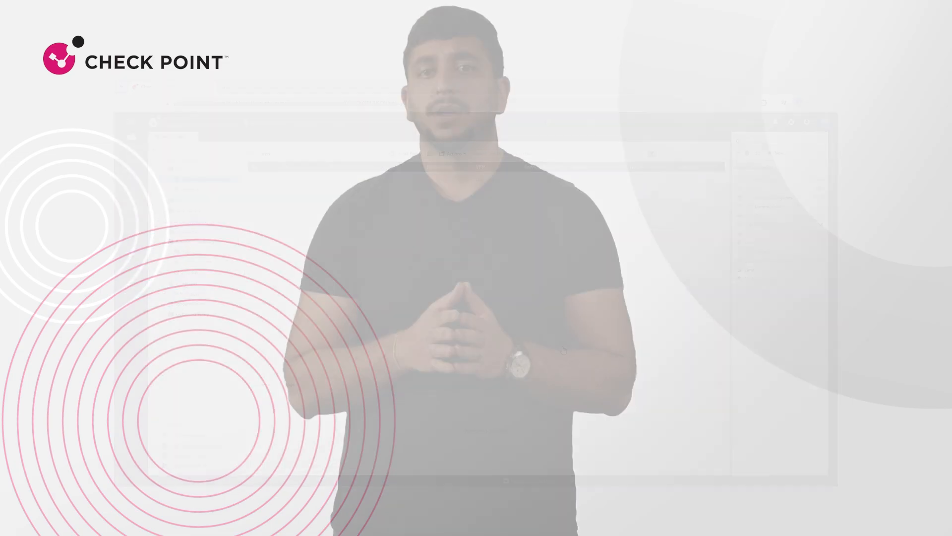